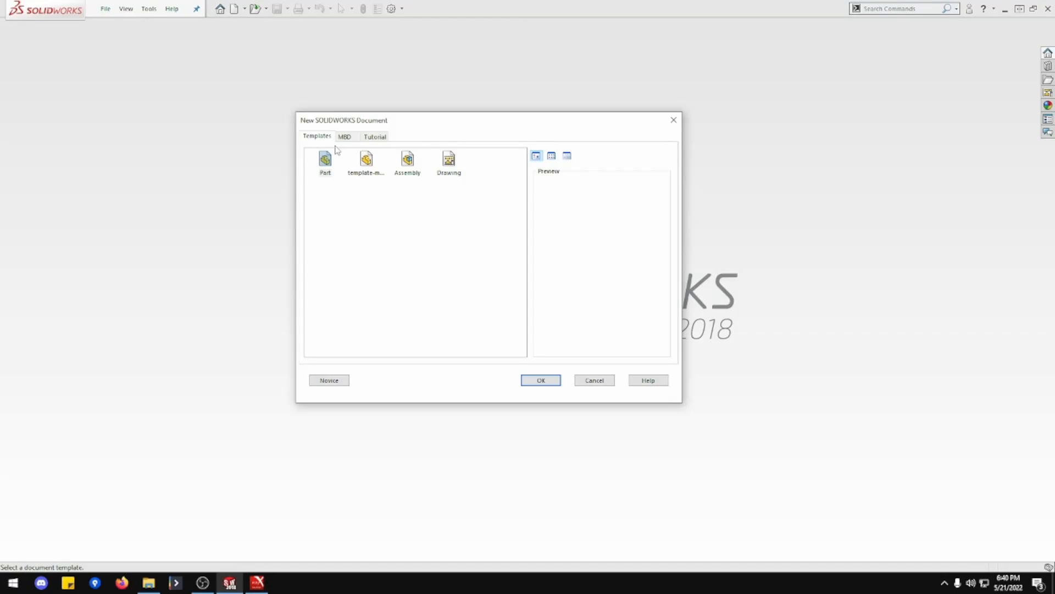
Step: Create a new part from the template-mmgs template and start a sketch on the Right Plane
click(366, 162)
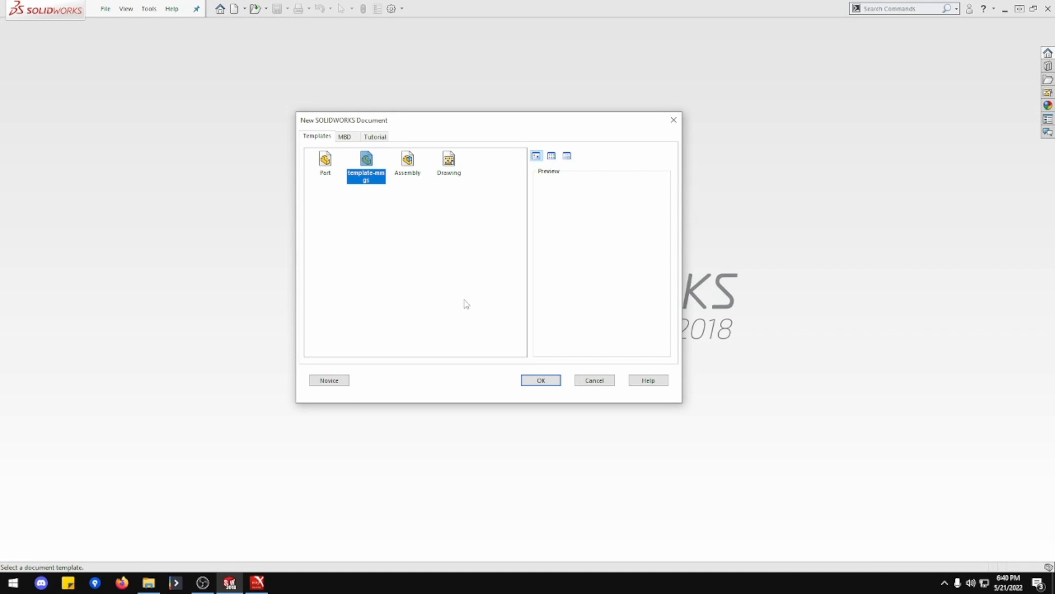
click(552, 383)
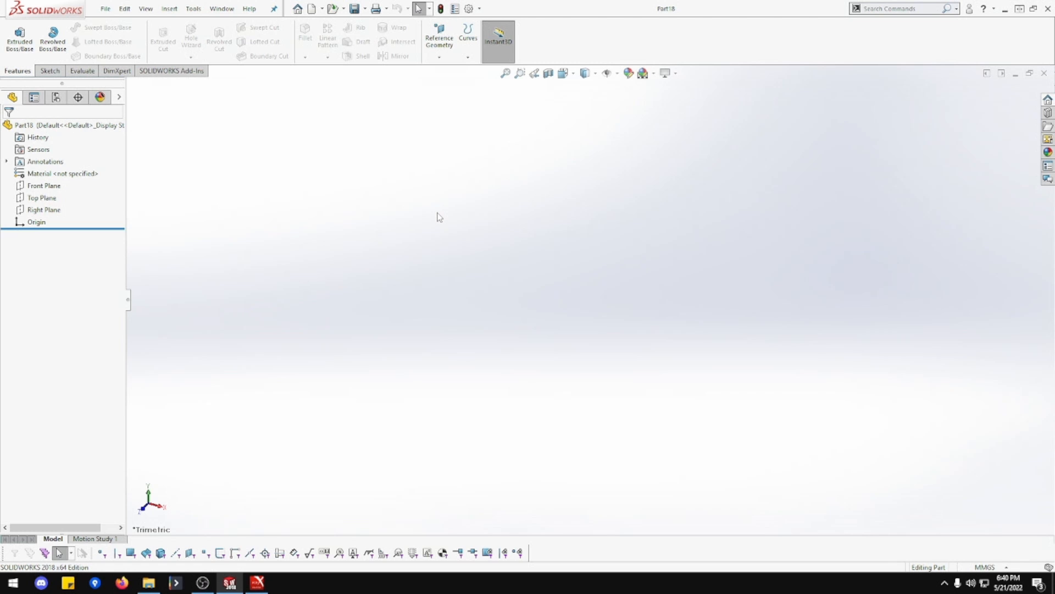
right_click(54, 211)
click(61, 195)
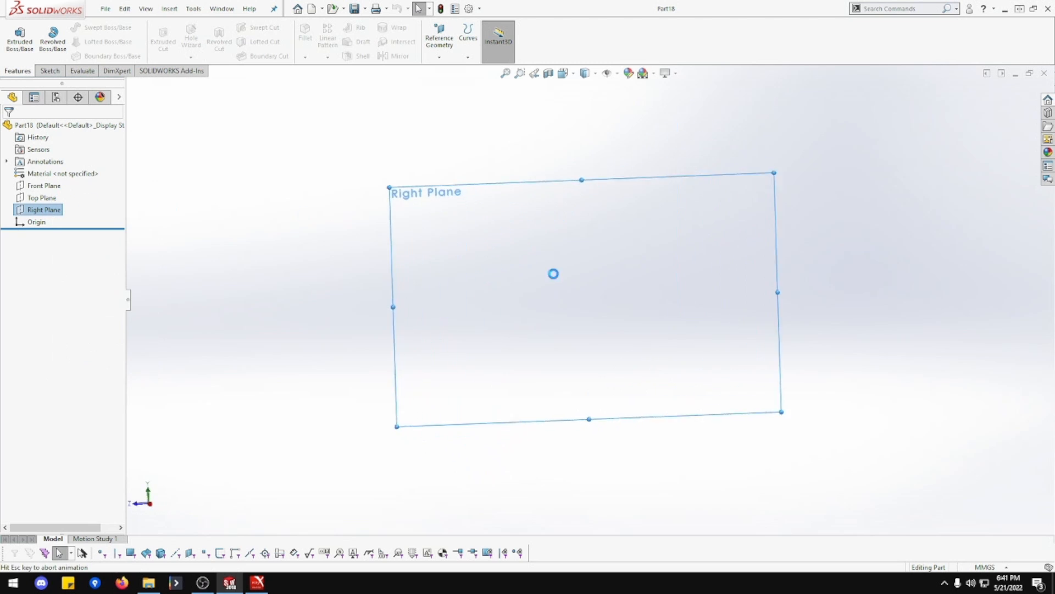
Step: Sketch two concentric circles centred on the origin, about 111 mm and 82 mm in diameter
click(94, 27)
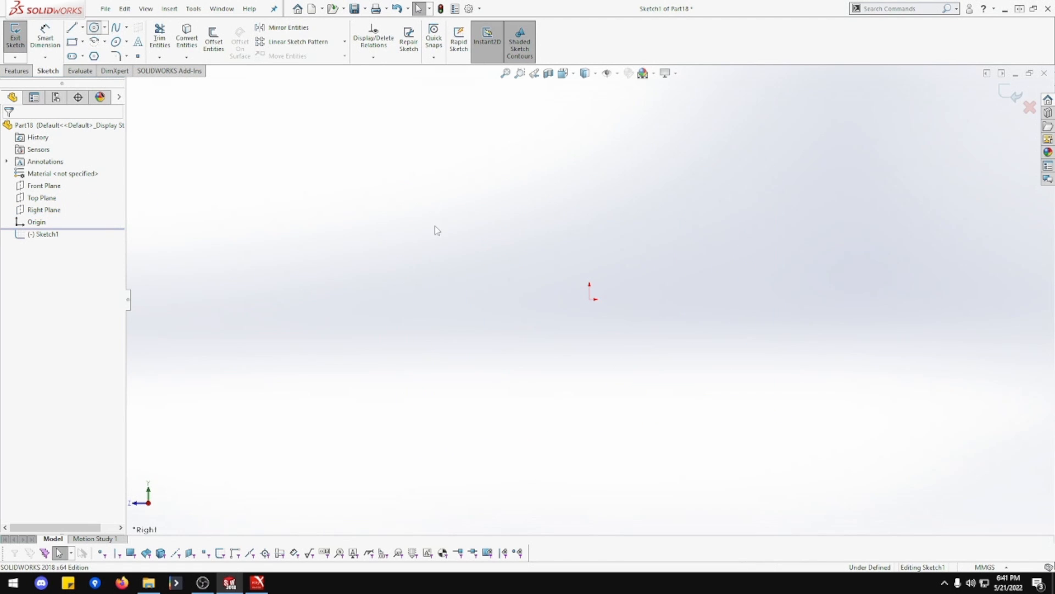
click(589, 299)
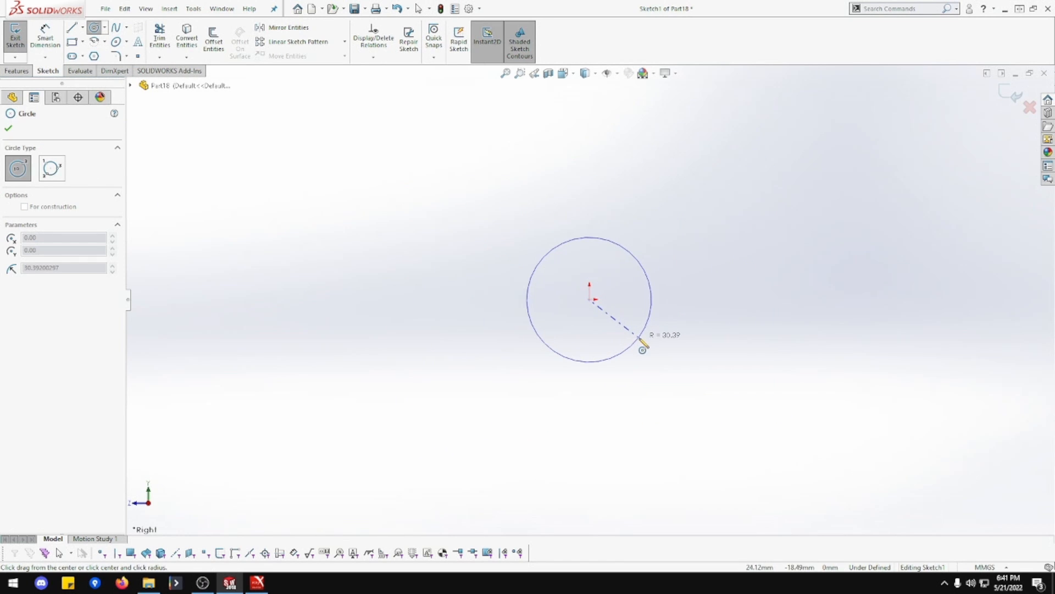
click(669, 378)
click(590, 299)
click(651, 356)
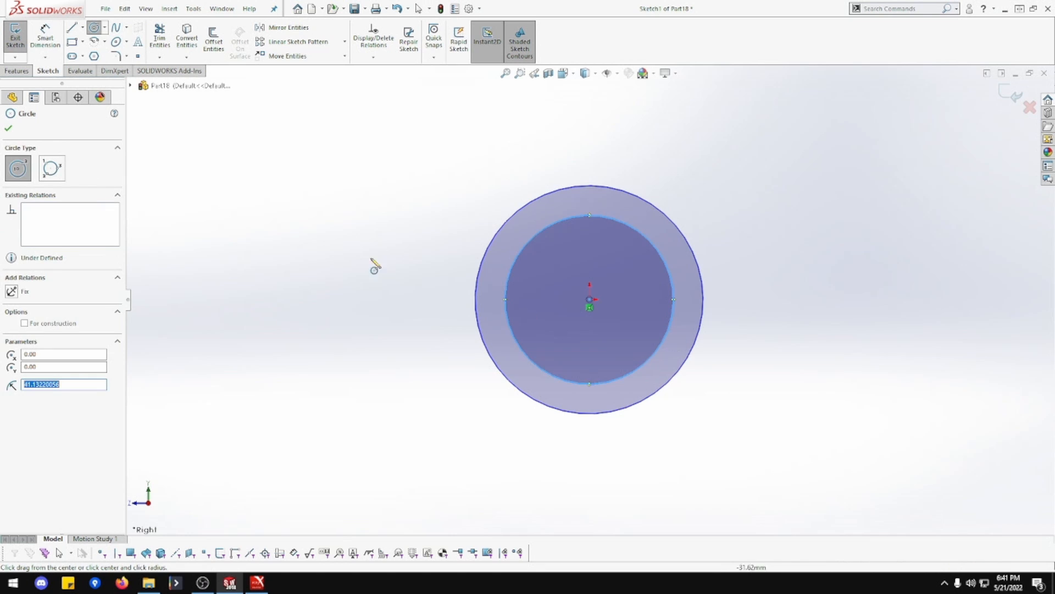
Step: Dimension the outer circle's diameter at 19 mm and the inner circle's diameter at 10 mm
click(46, 37)
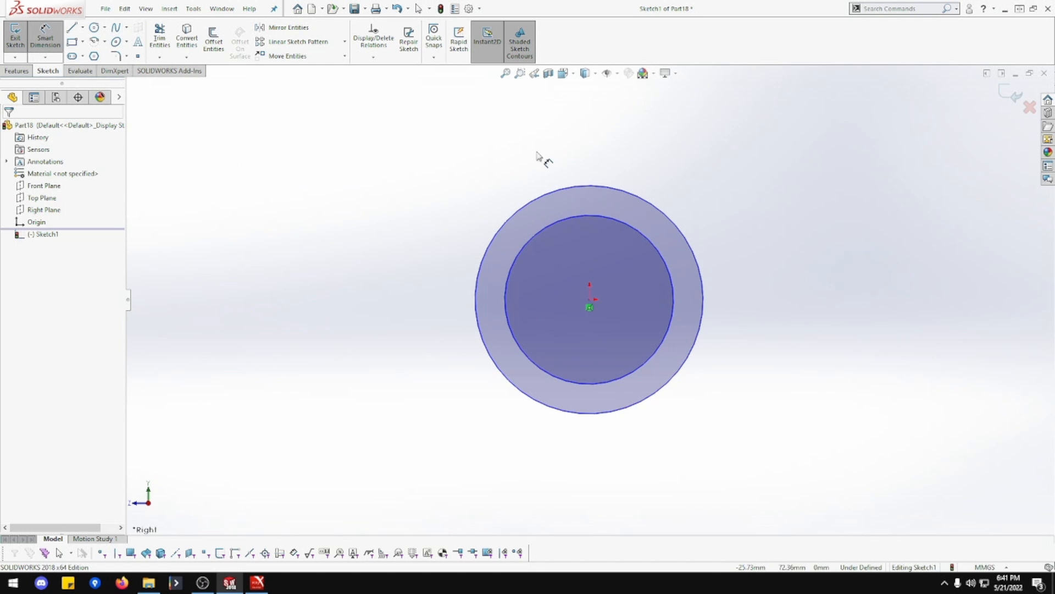
click(573, 187)
click(754, 143)
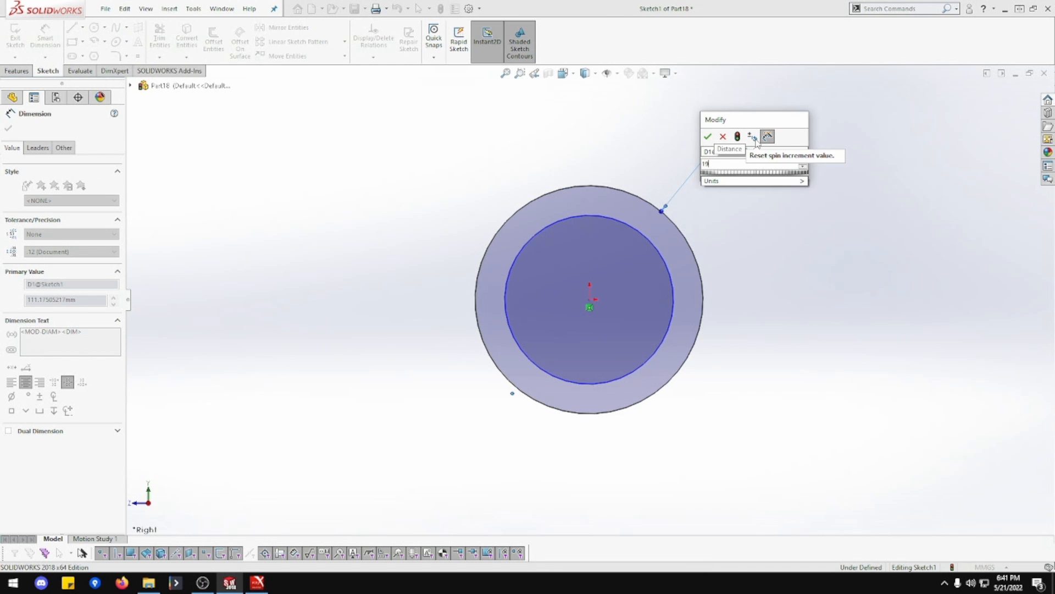
key(Return)
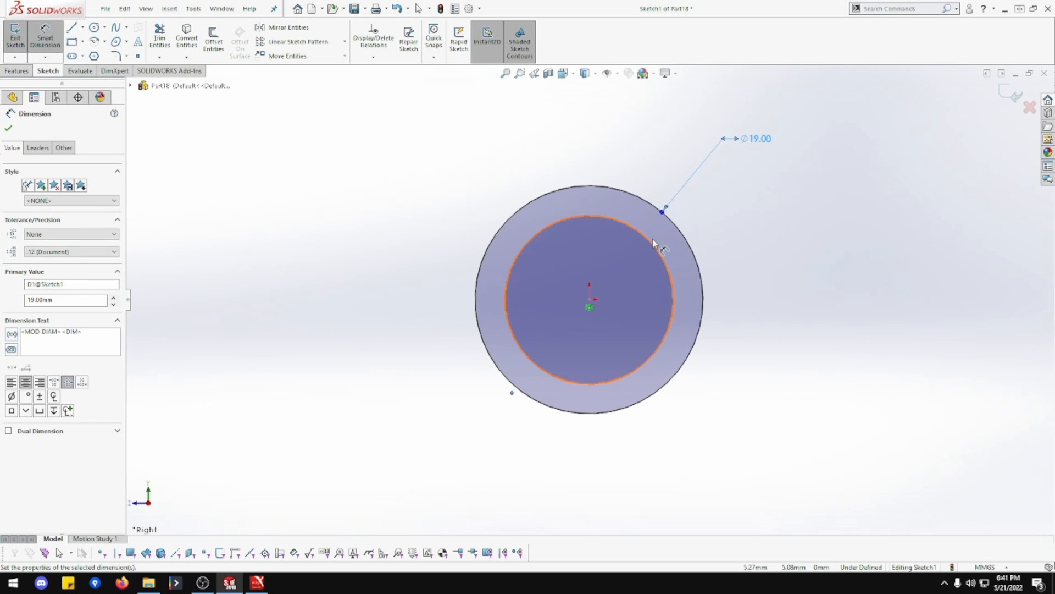
key(Escape)
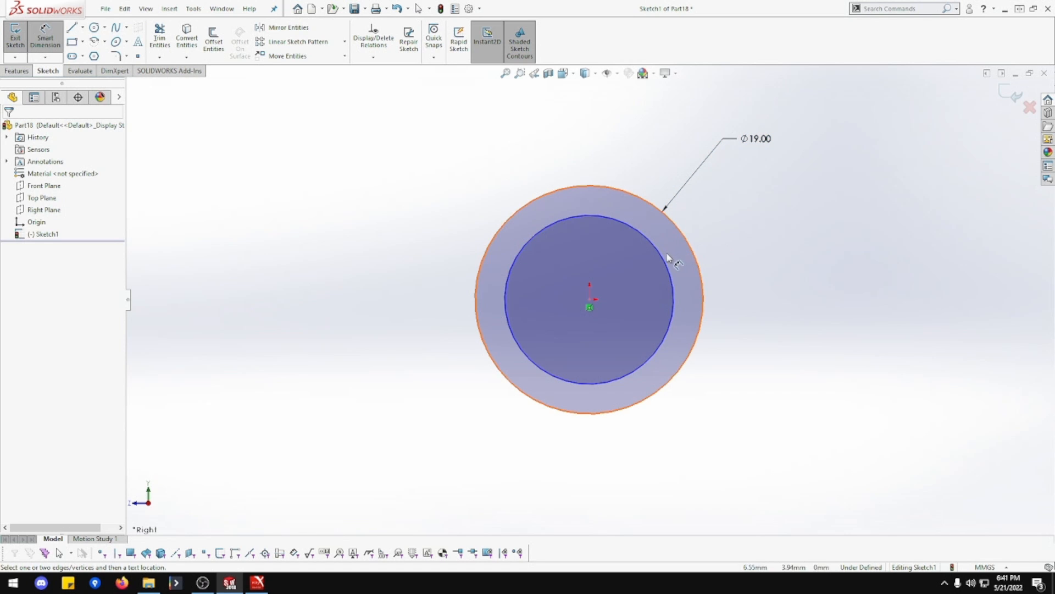
click(669, 258)
click(779, 192)
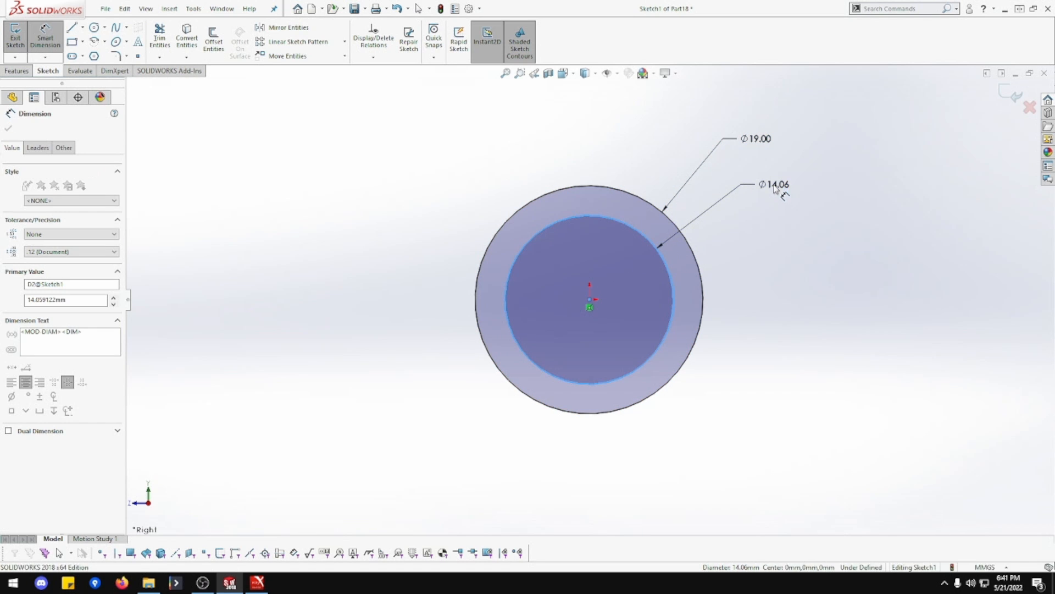
text(10)
key(Return)
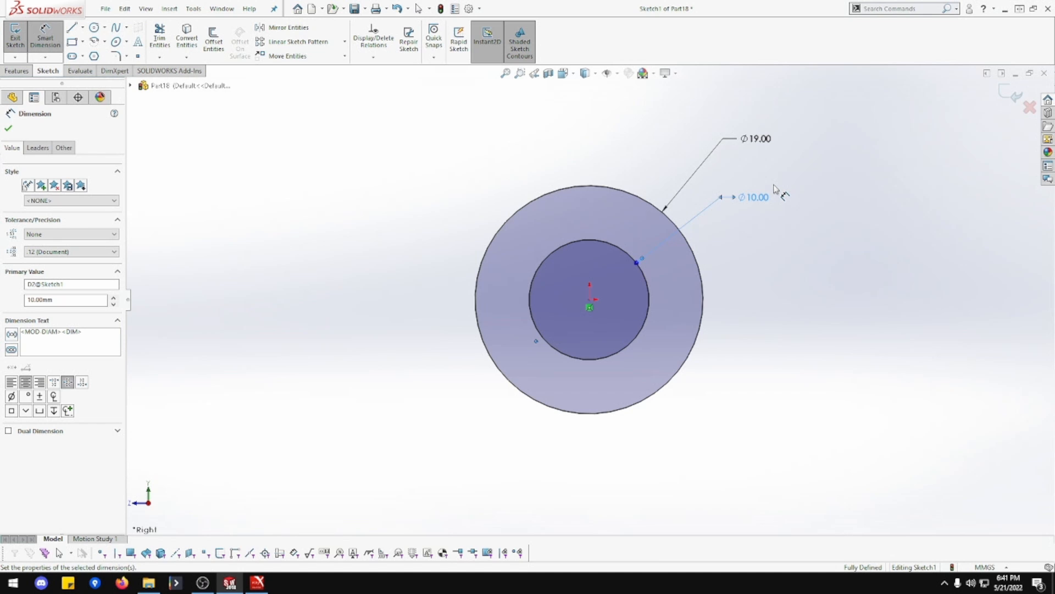
Step: Sketch a corner rectangle about 10.6 mm wide and 6.2 mm high, overlapping the outer circle's lower right edge
click(73, 43)
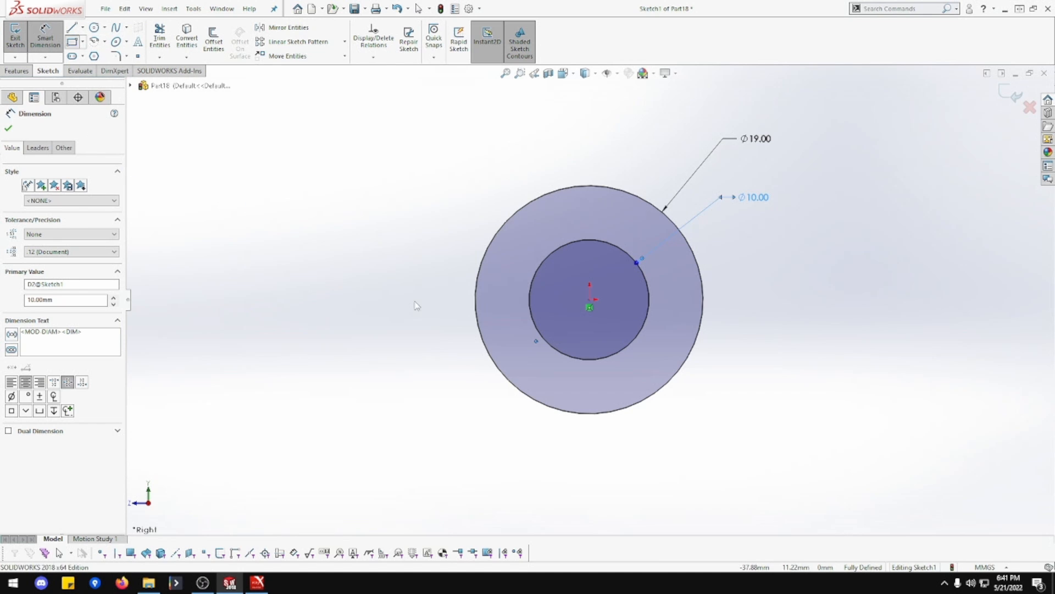
click(601, 459)
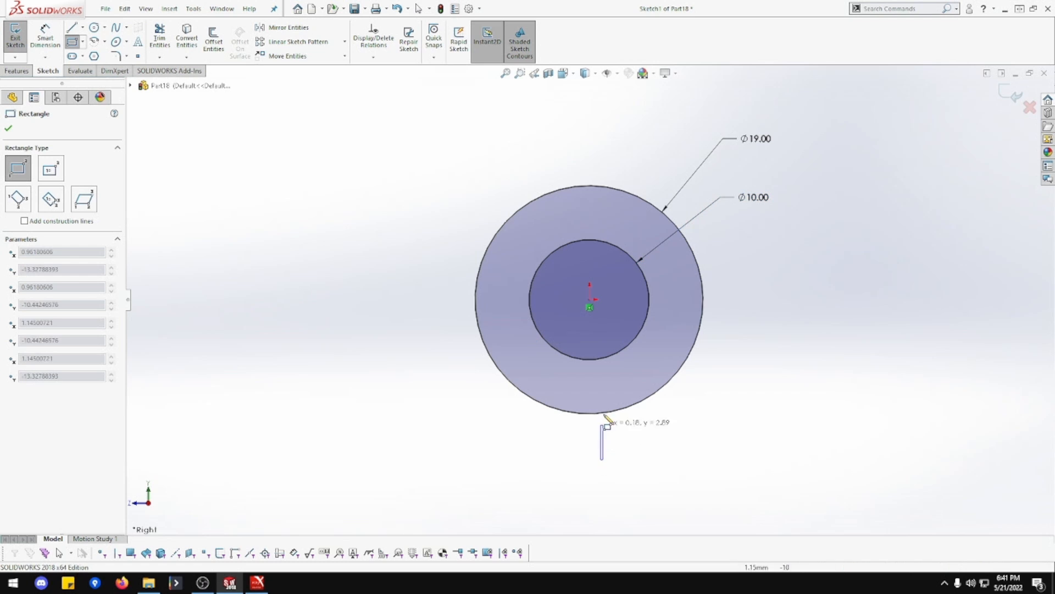
click(728, 385)
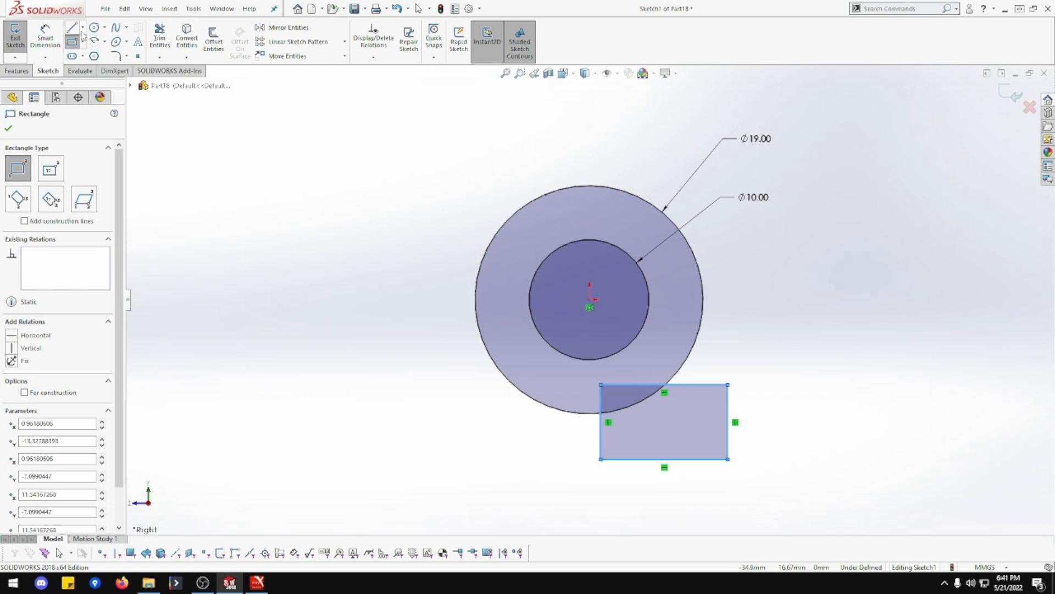
Step: Draw a vertical centerline from the origin straight down past the bottom of the outer circle
click(82, 27)
click(85, 49)
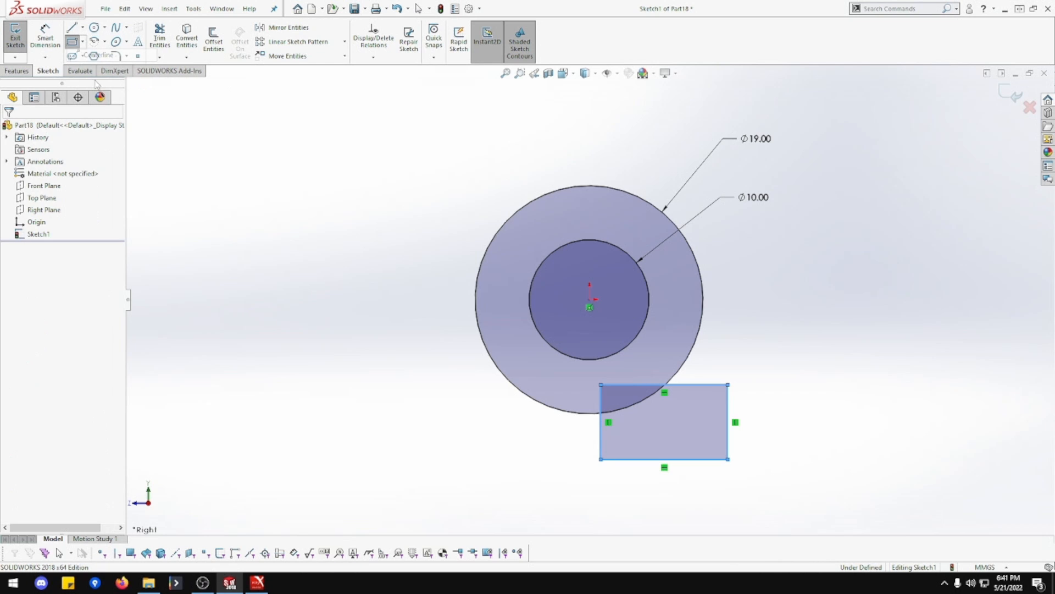
click(590, 301)
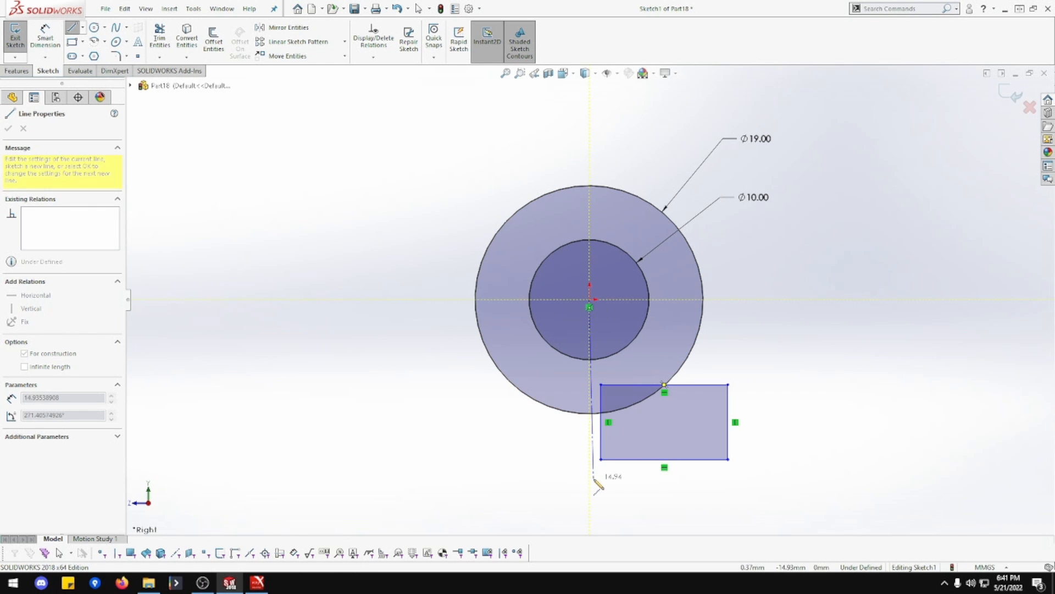
click(589, 520)
key(Escape)
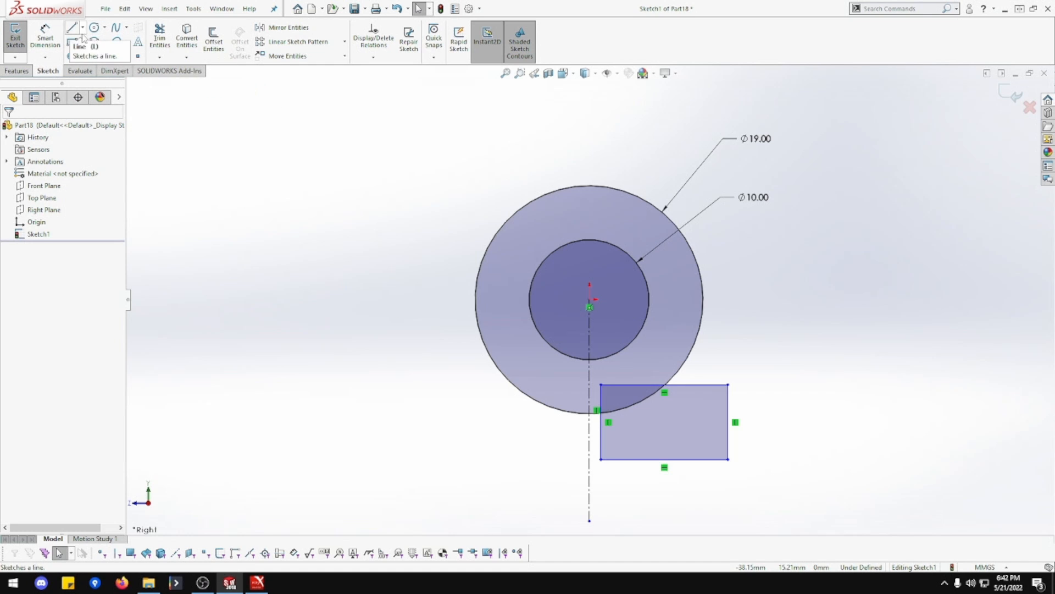
Step: Add a 1 mm doubled distance dimension between the vertical centerline and the rectangle's left edge
click(44, 41)
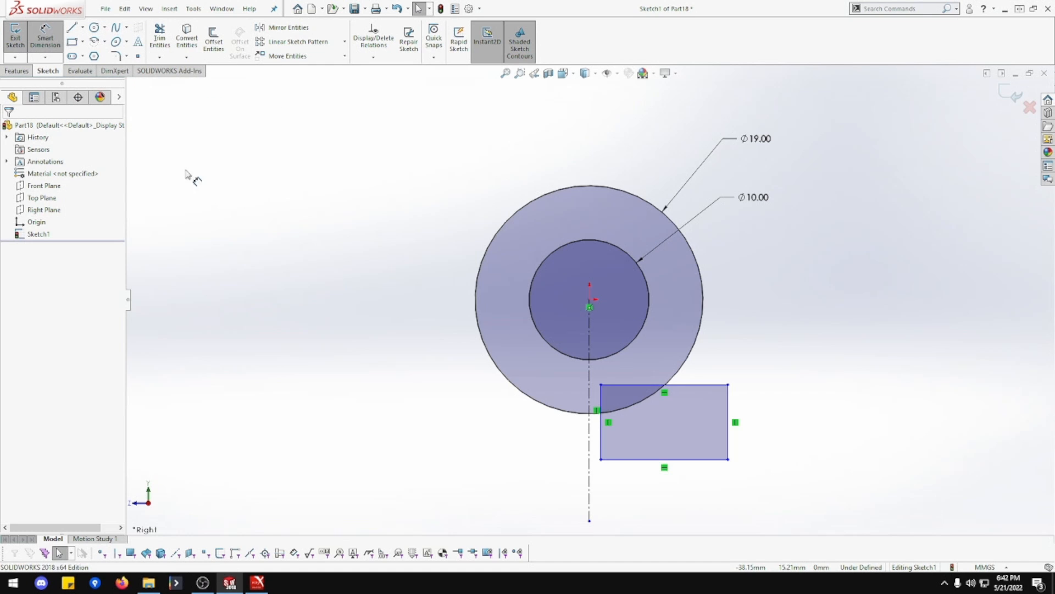
click(590, 449)
click(601, 449)
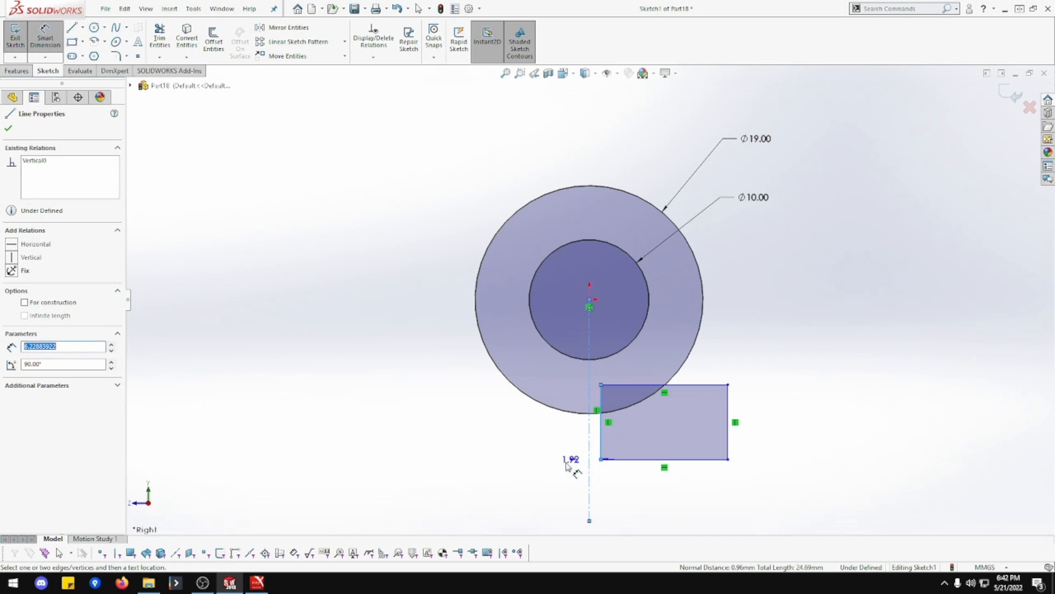
click(543, 476)
text(1.00mm)
key(Return)
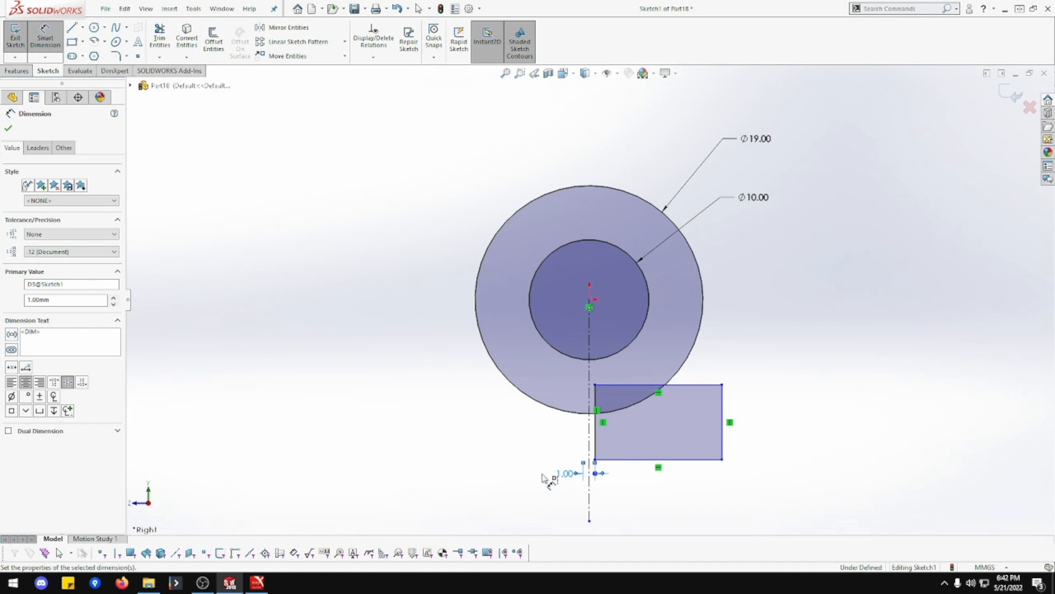
Step: Dimension the rectangle's height at 3 mm
click(724, 452)
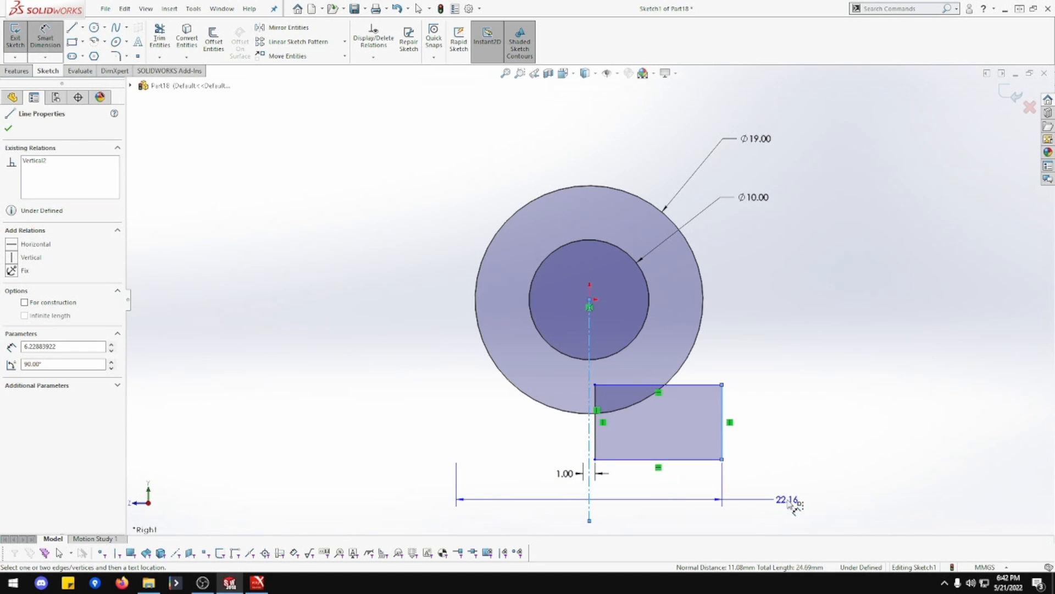
key(Escape)
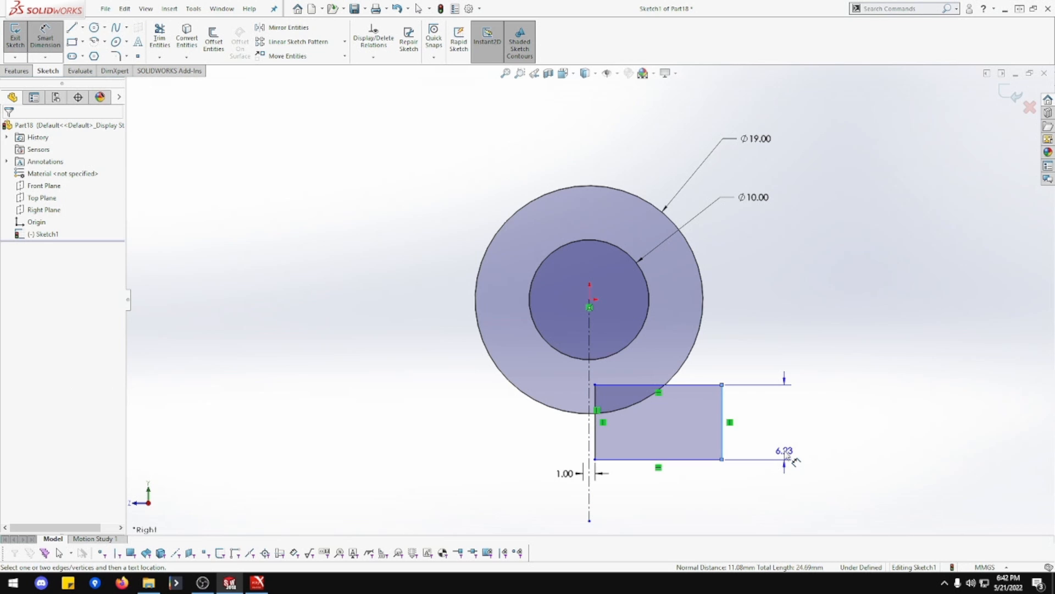
click(787, 428)
key(Return)
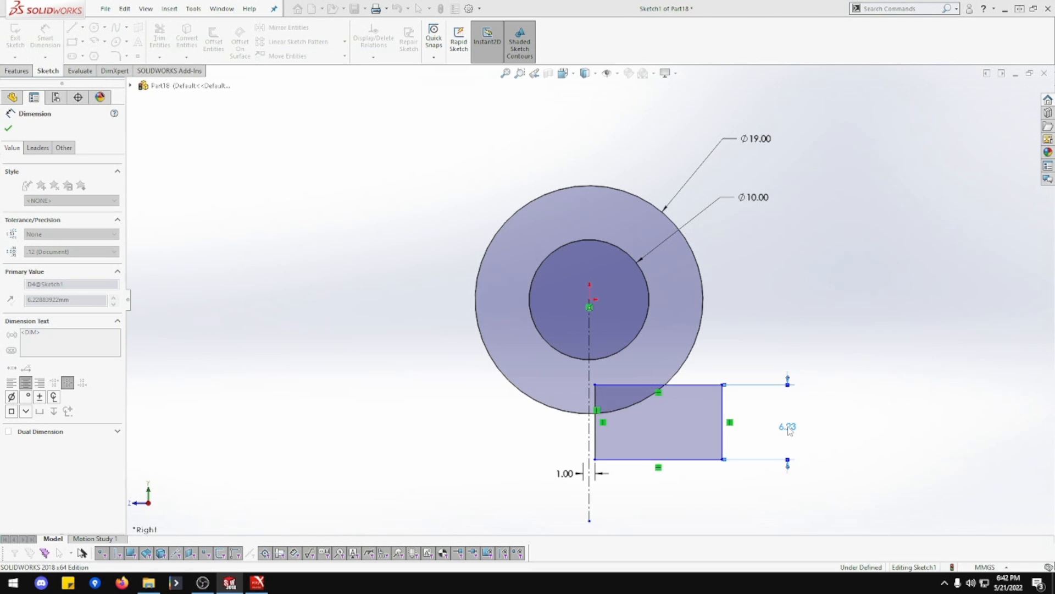
key(Escape)
key(Escape)
Step: Move the rectangle up over the outer circle and make its lower left corner coincident with that circle
drag(644, 444, 645, 391)
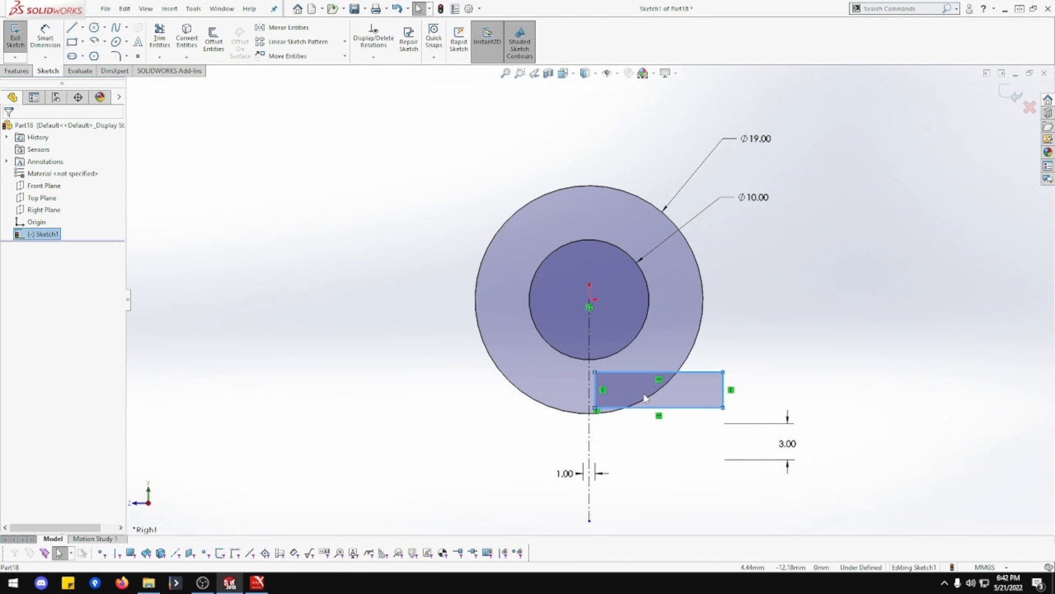
click(596, 404)
ctrl+click(608, 414)
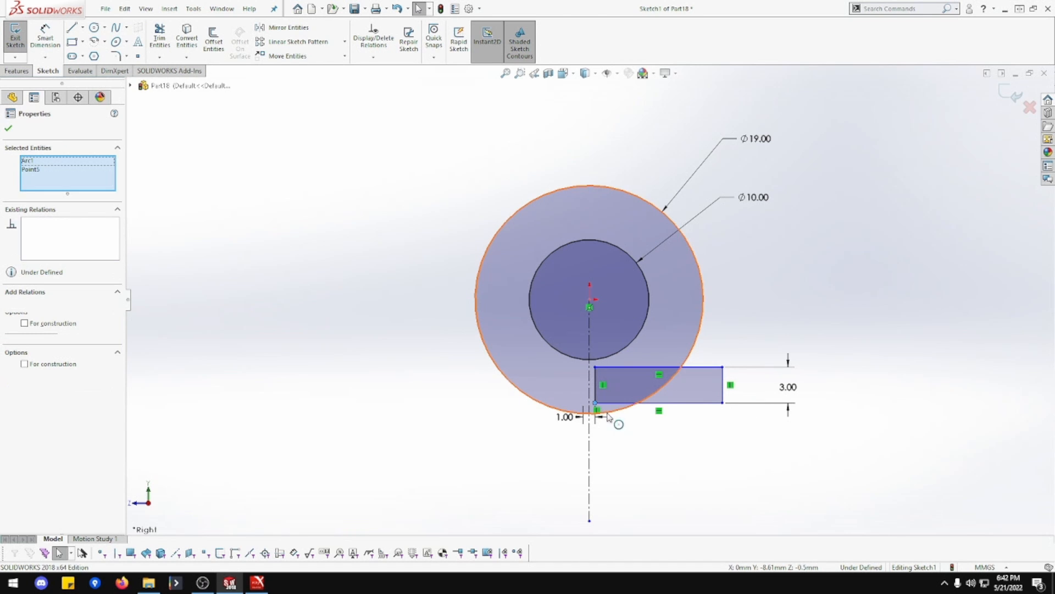
click(655, 363)
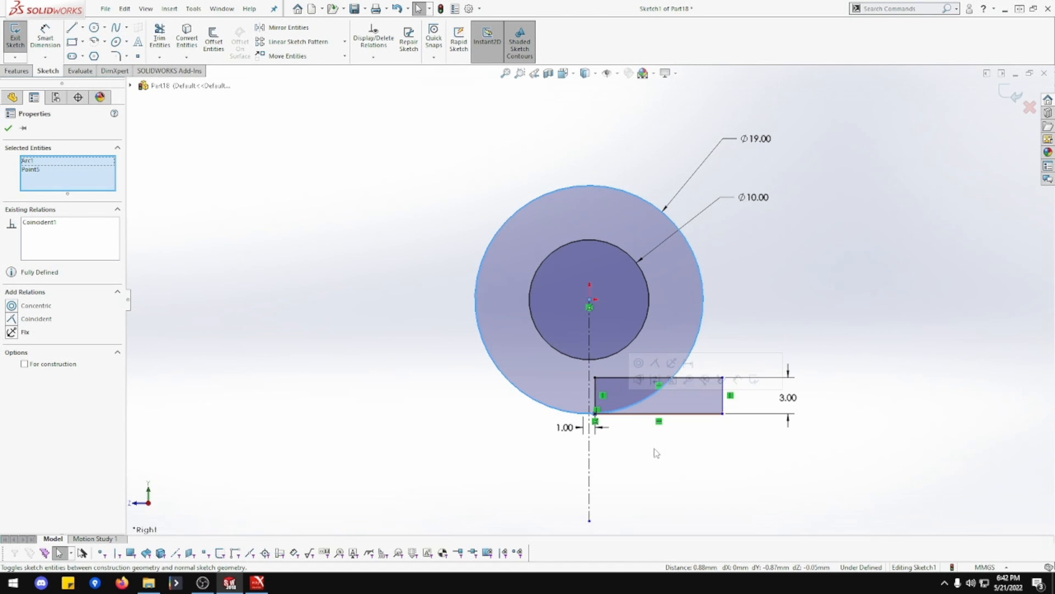
key(Escape)
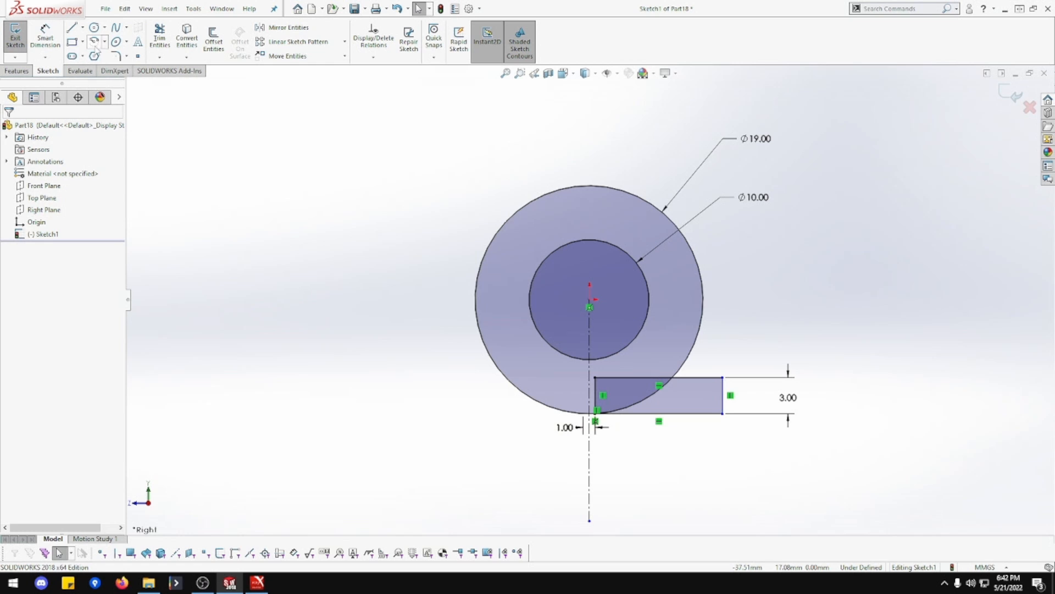
Step: Power trim the outer arc and excess rectangle lines to leave an open notch, and dimension the notch's vertical edge at 3 mm
click(158, 44)
mouse_move(643, 444)
mouse_down()
mouse_move(635, 407)
mouse_move(714, 400)
mouse_move(726, 380)
mouse_move(700, 436)
mouse_up()
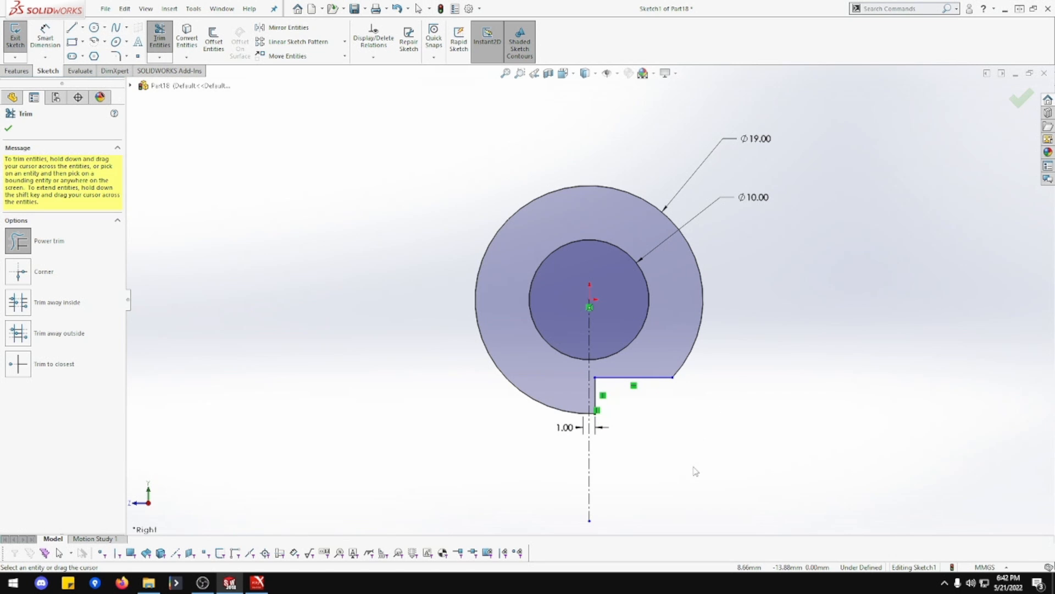
click(45, 38)
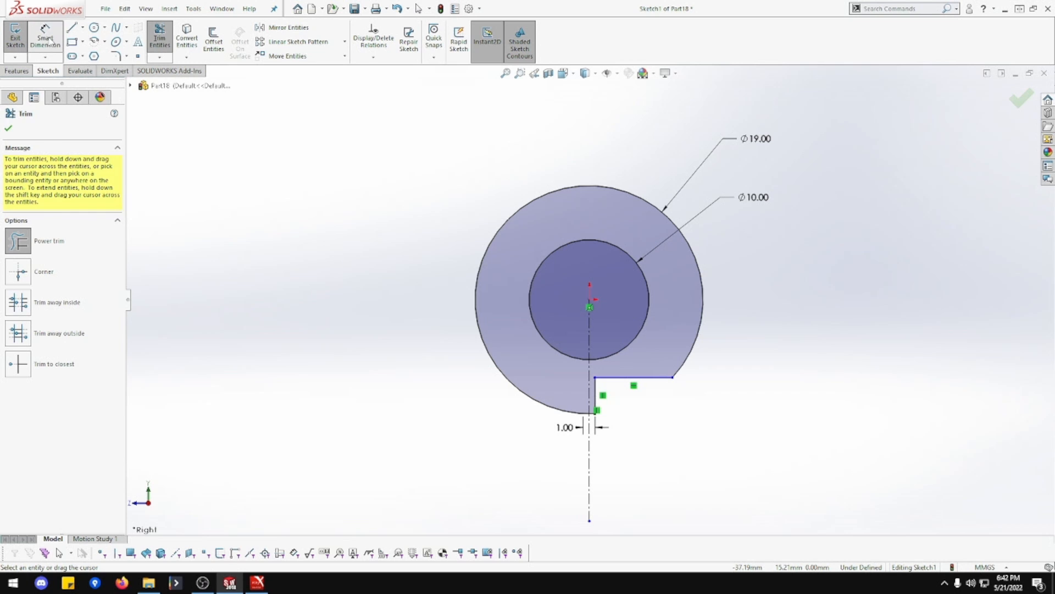
click(598, 393)
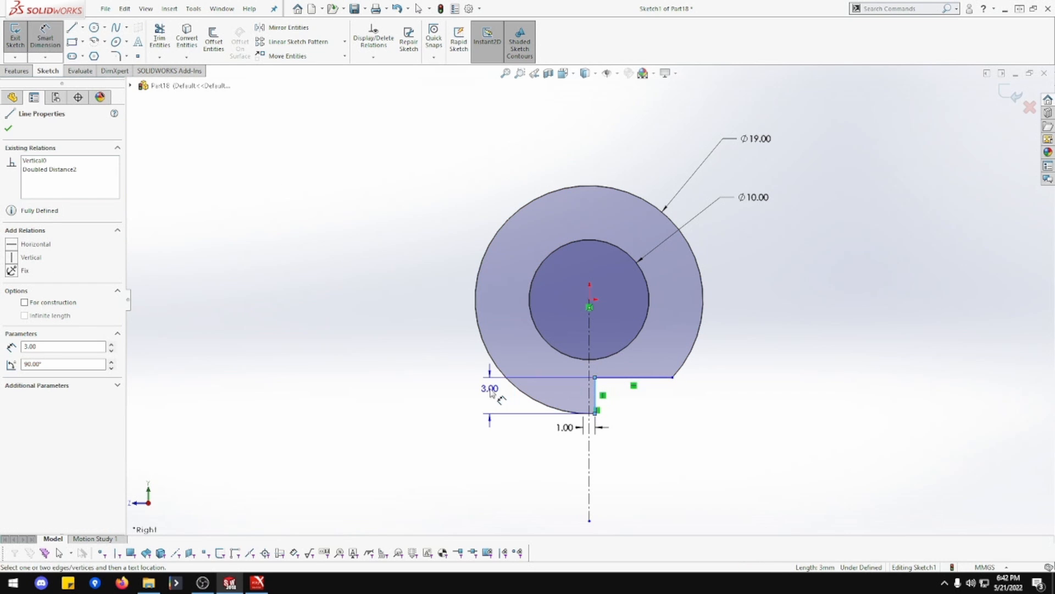
click(456, 448)
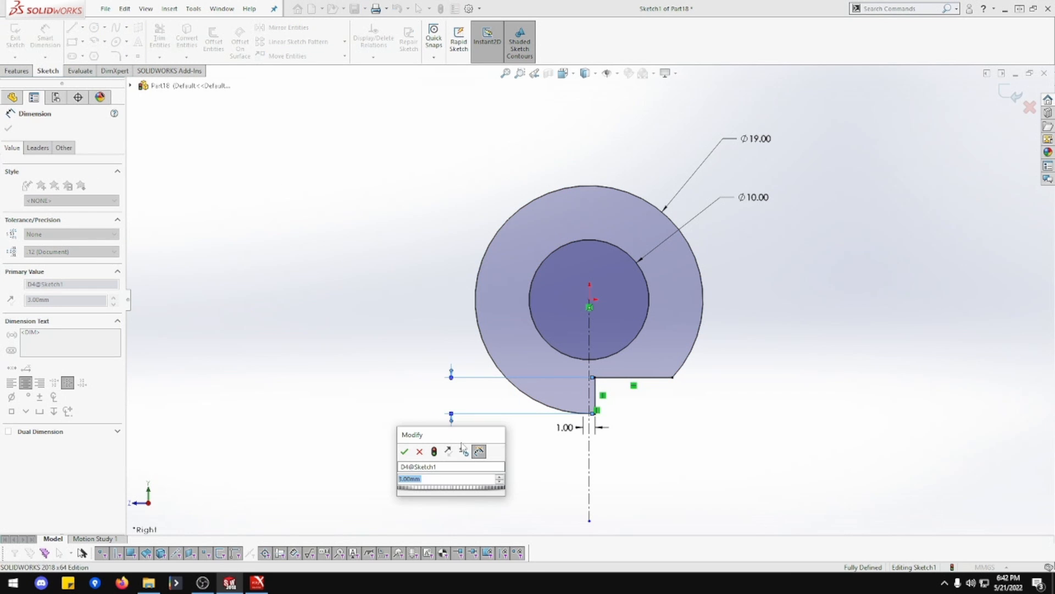
click(404, 452)
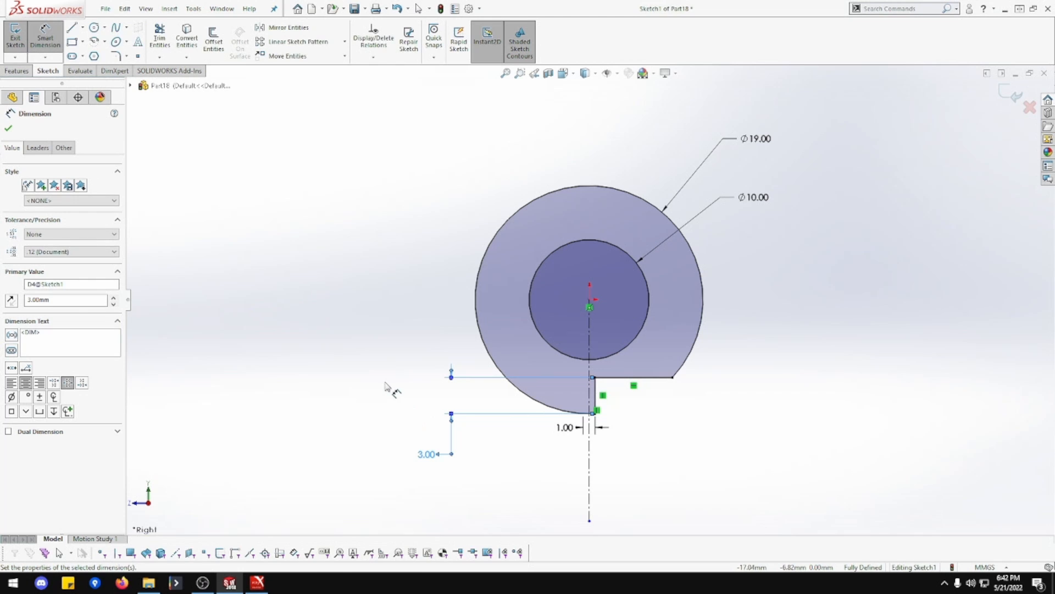
click(396, 399)
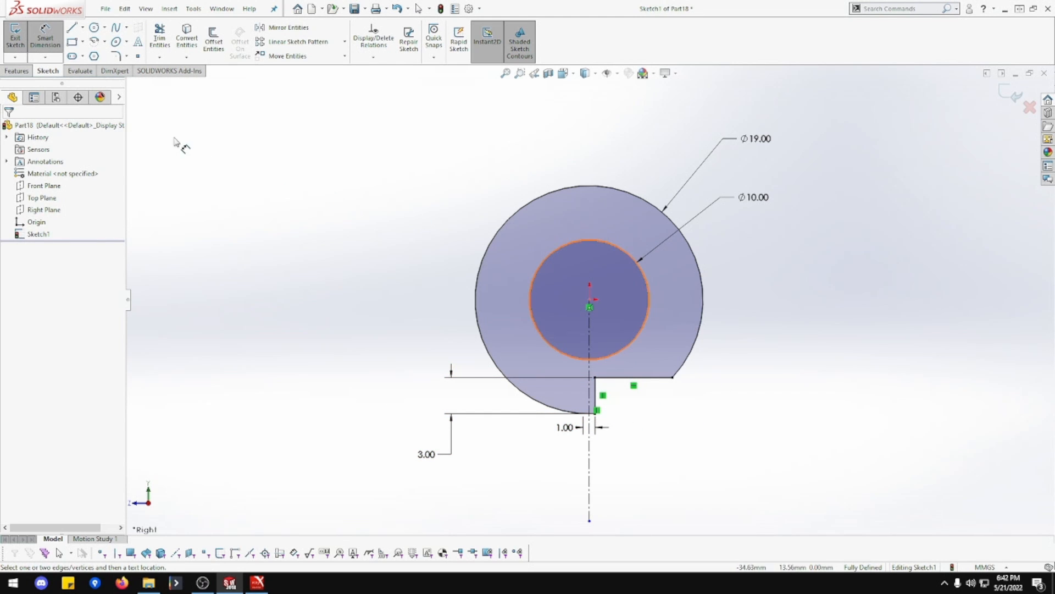
Step: Extrude the notched ring profile as a boss with a Mid Plane end condition and a depth of 25 mm
click(16, 71)
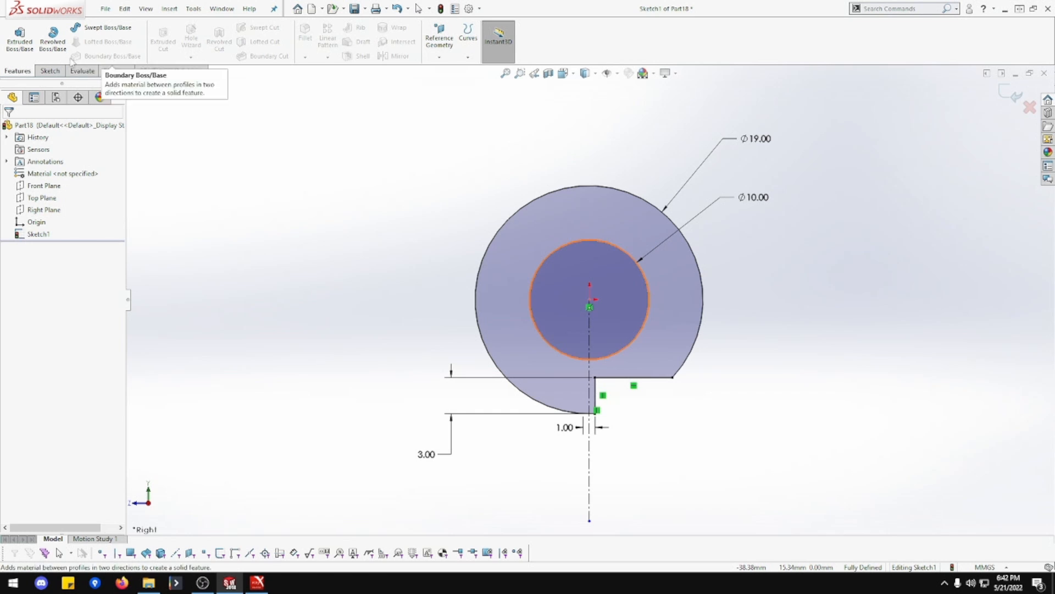
click(18, 44)
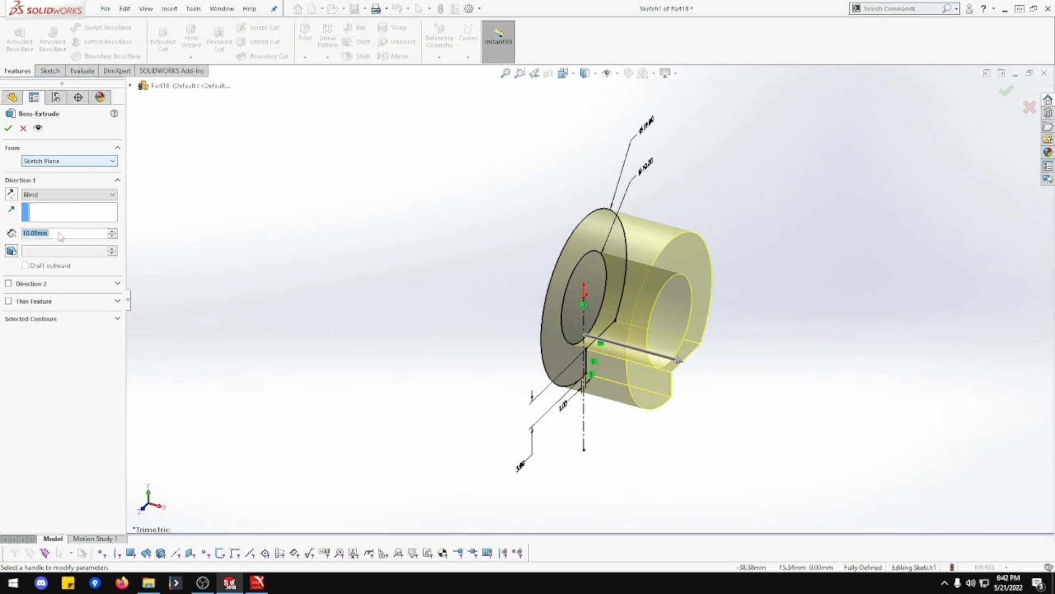
click(61, 196)
click(54, 244)
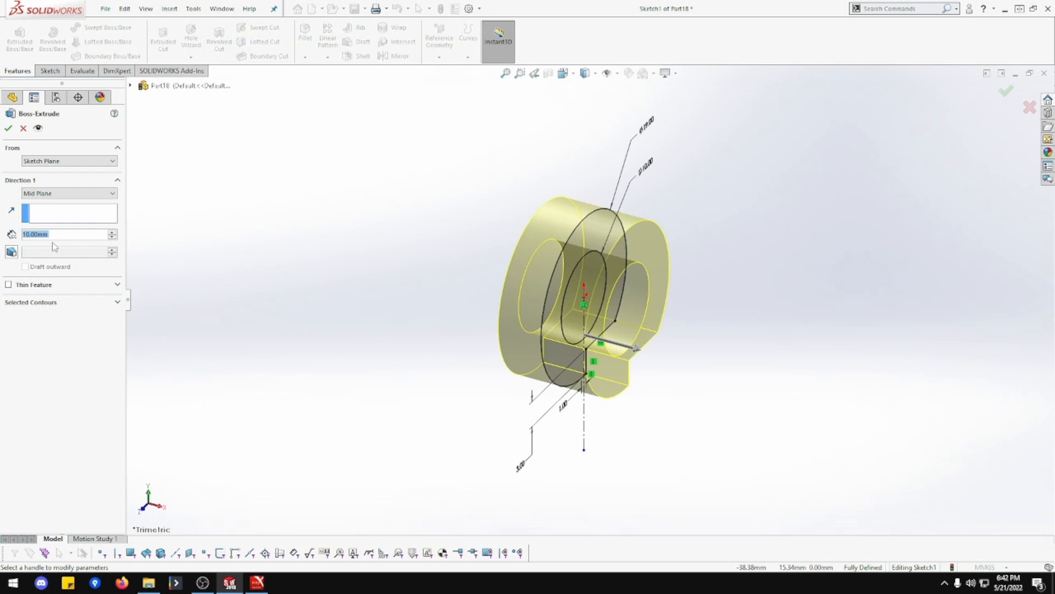
text(25)
key(Return)
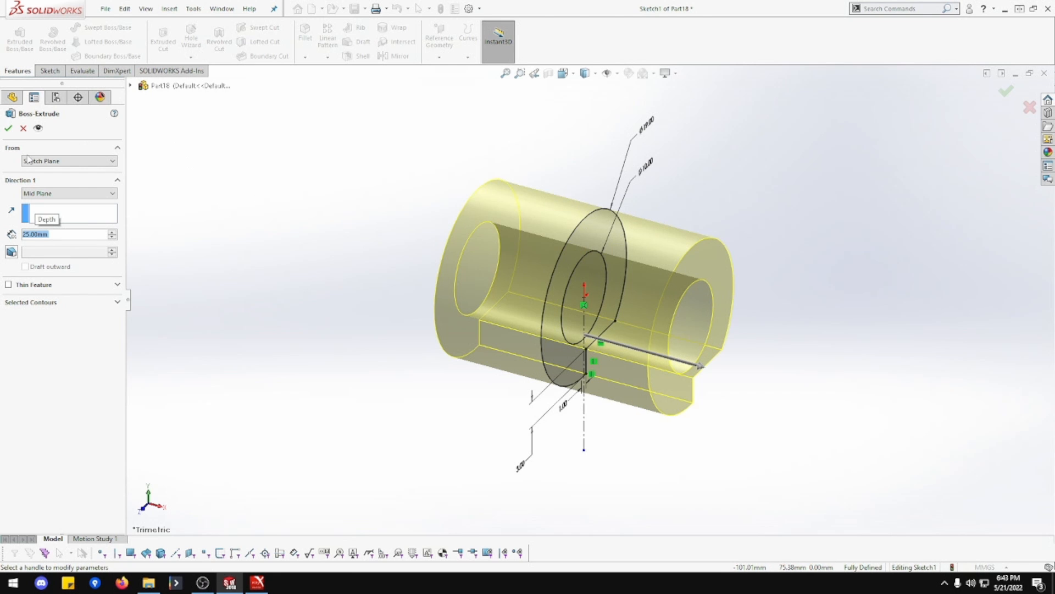
click(8, 128)
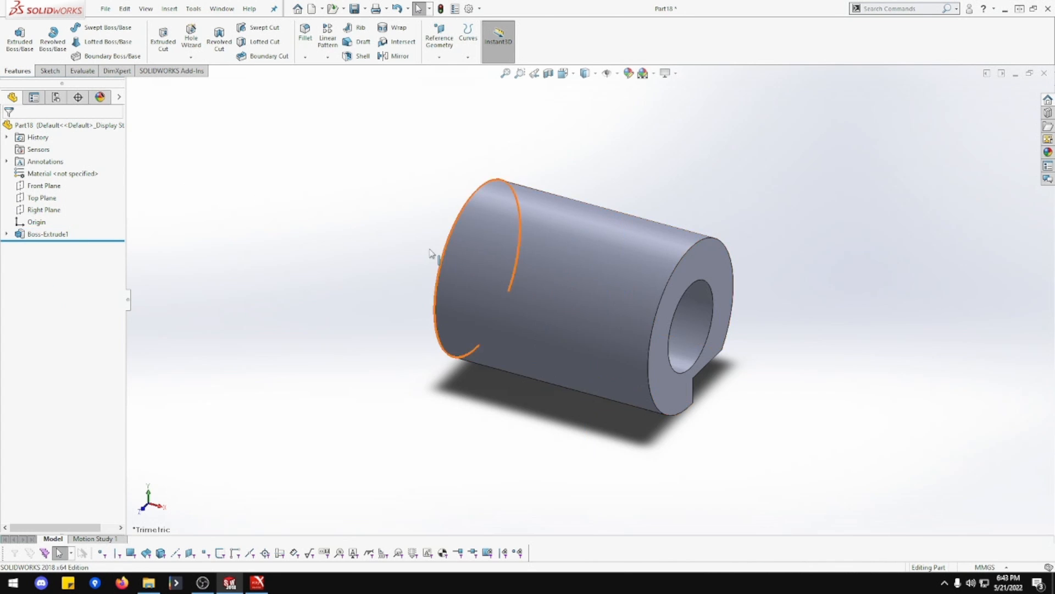
middle_drag(433, 255, 354, 224)
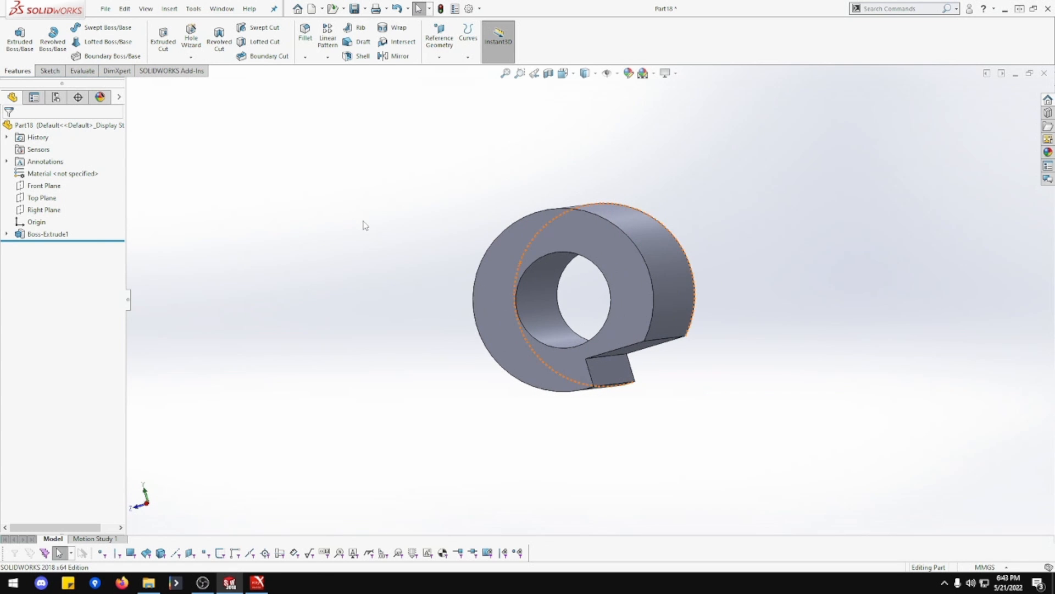